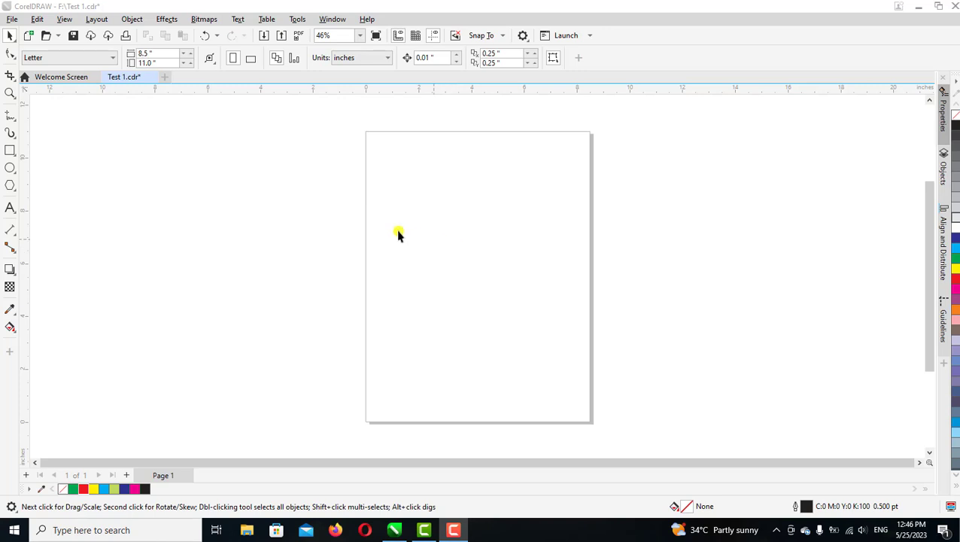
Draw a red-filled rectangle about 6.04 × 1.56 inches, centred on the page at about X 3.81, Y 7.32 inches.
click(9, 153)
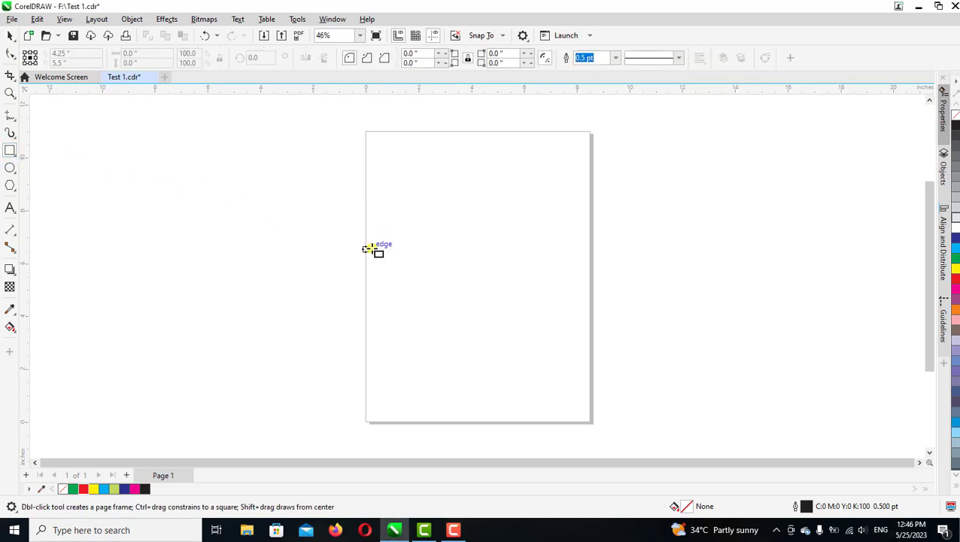
drag(407, 217, 567, 257)
click(8, 36)
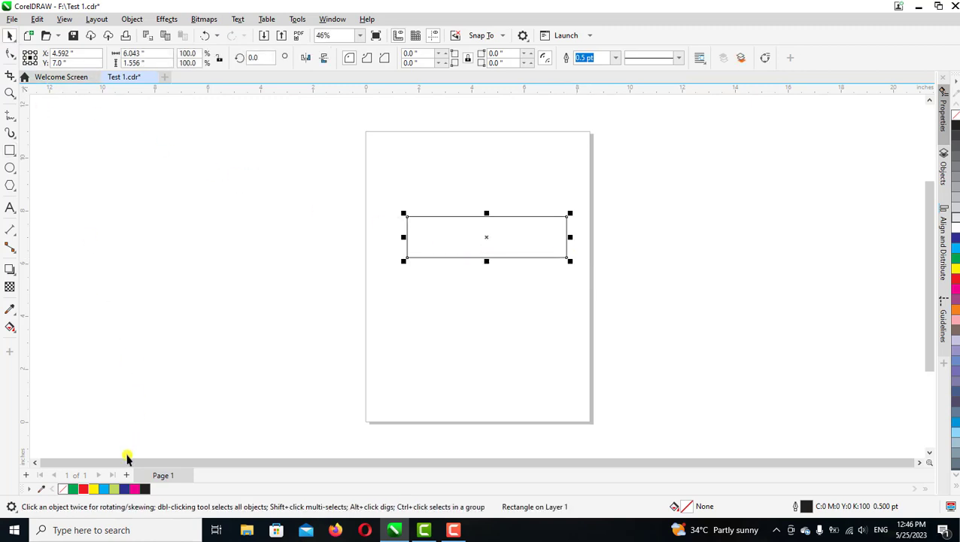
click(83, 489)
click(437, 372)
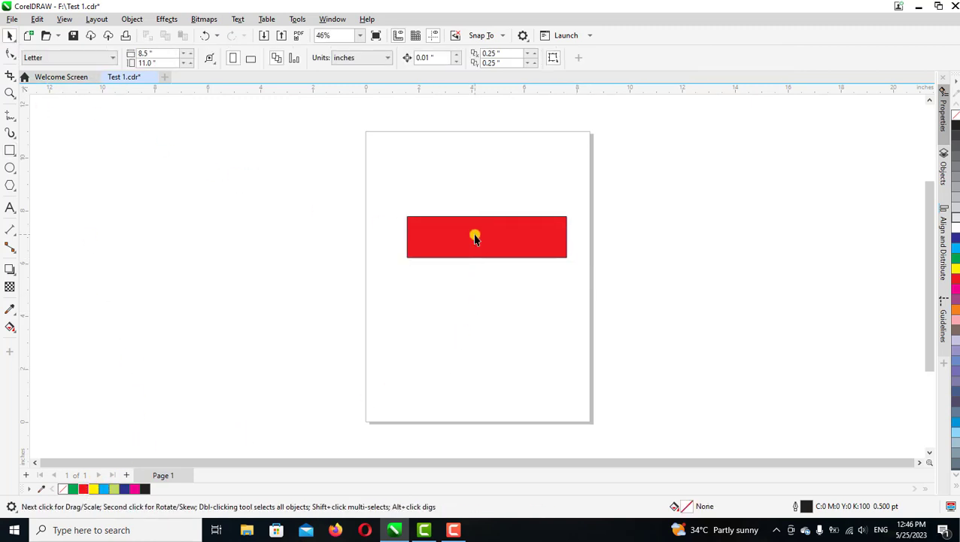
drag(476, 238, 451, 223)
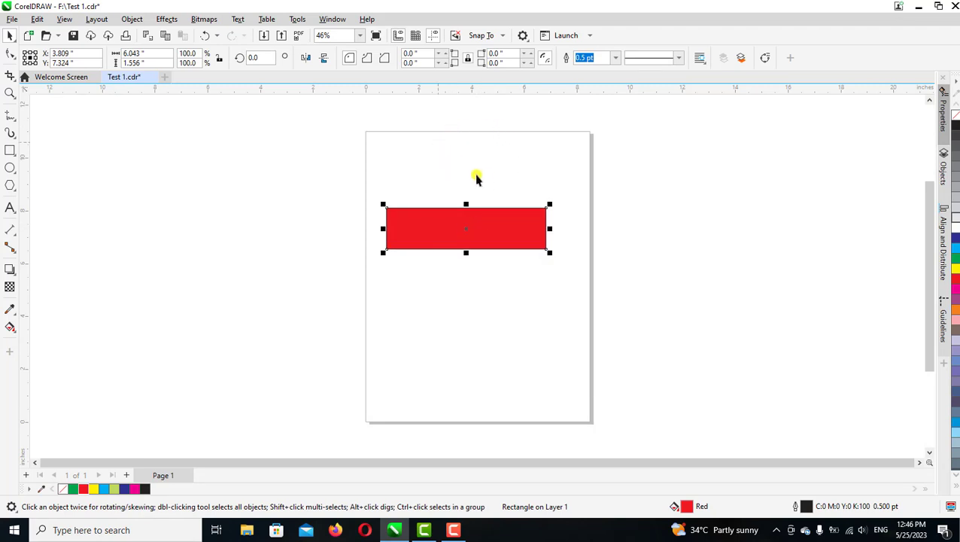
click(525, 160)
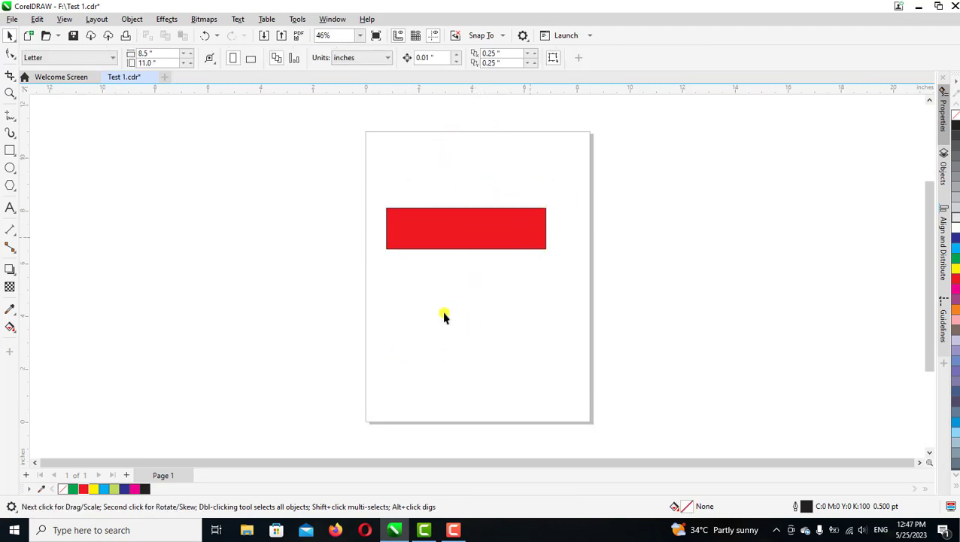
Try skewing the red rectangle horizontally so its top edge shifts left, and undo the skew.
click(499, 223)
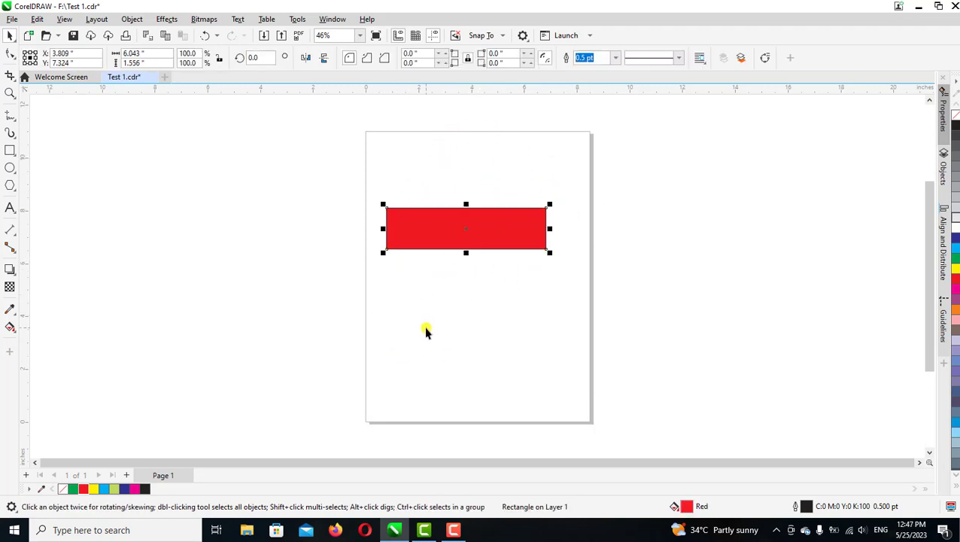
click(503, 225)
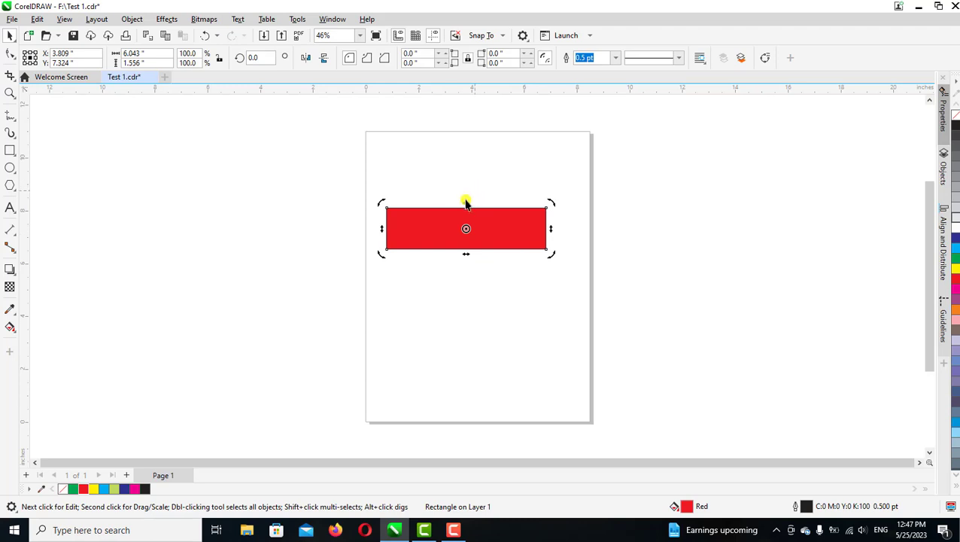
drag(466, 201, 422, 202)
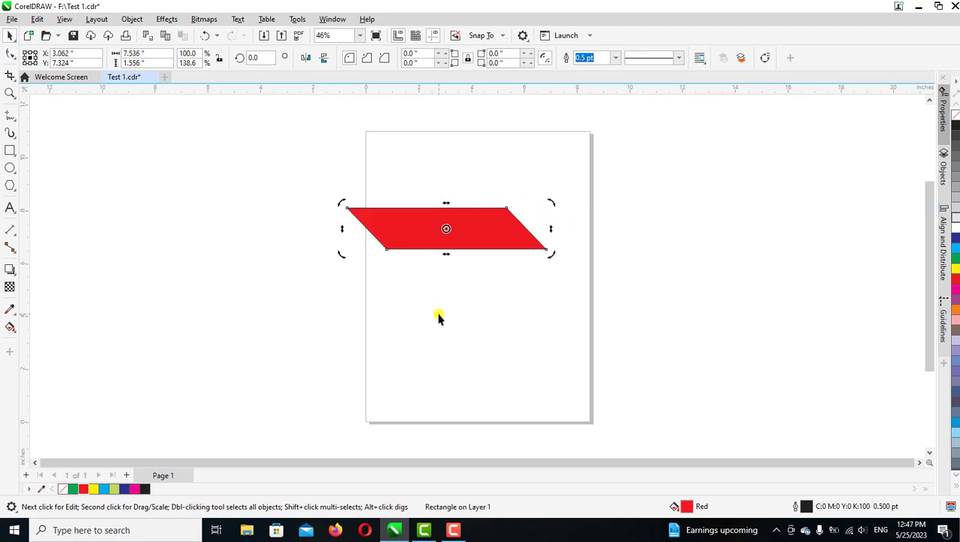
click(206, 36)
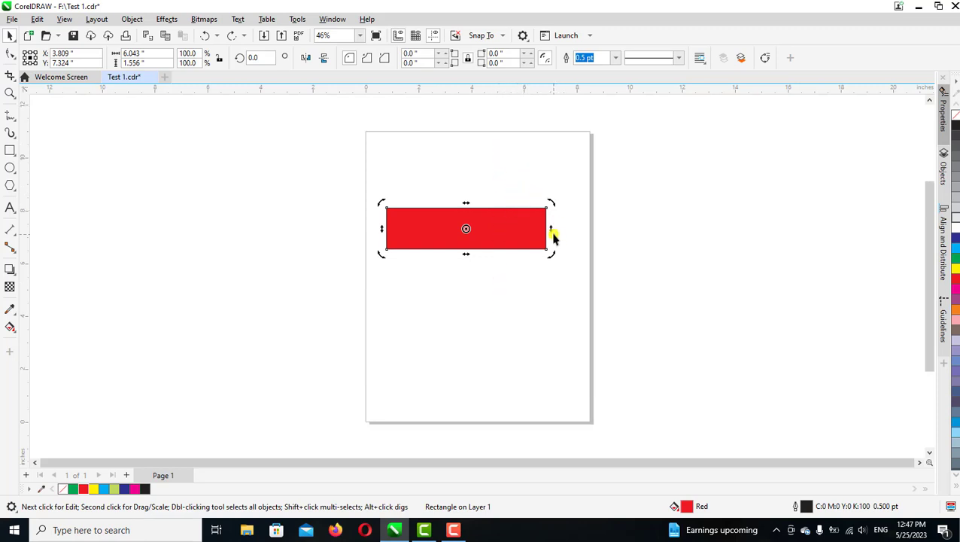
Try skewing the red rectangle vertically, shifting its right side down and up, and undo each skew.
drag(551, 228, 554, 334)
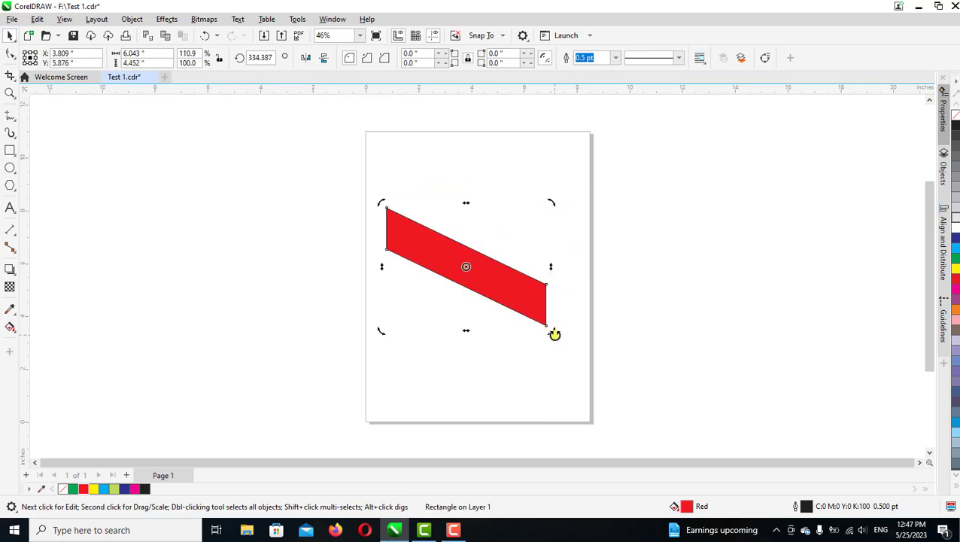
click(205, 35)
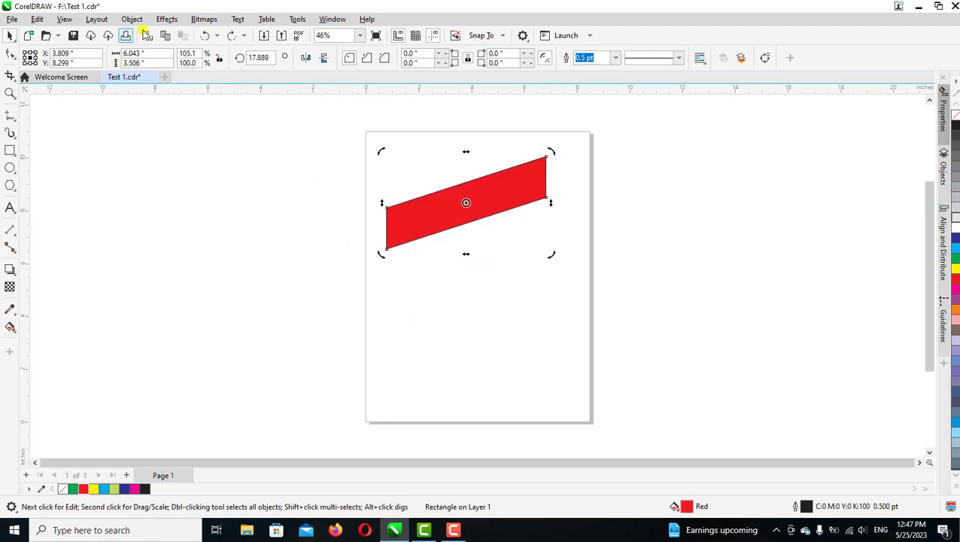
click(206, 36)
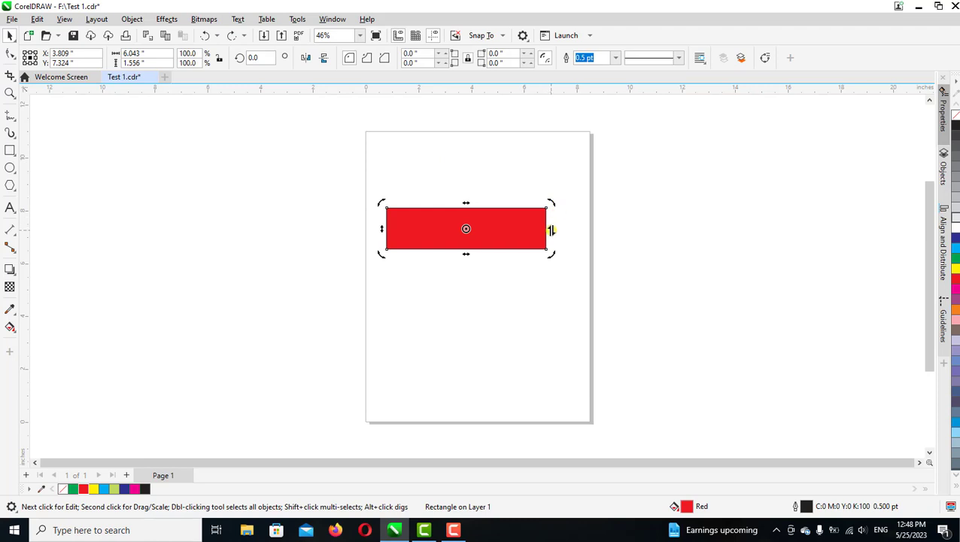
Try skewing the red rectangle vertically by 30 degrees with its right side raised, undo it, and deselect the rectangle.
drag(551, 231, 550, 198)
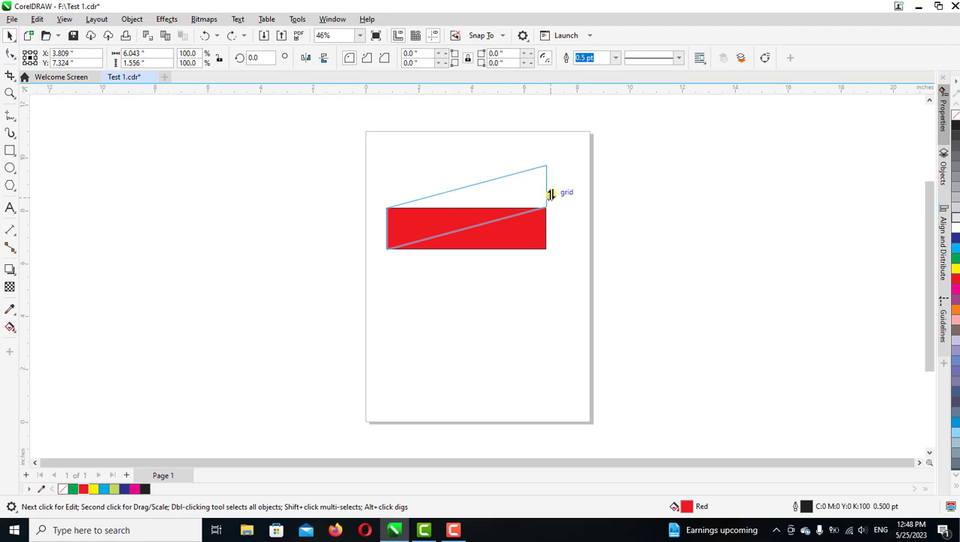
drag(551, 194, 549, 160)
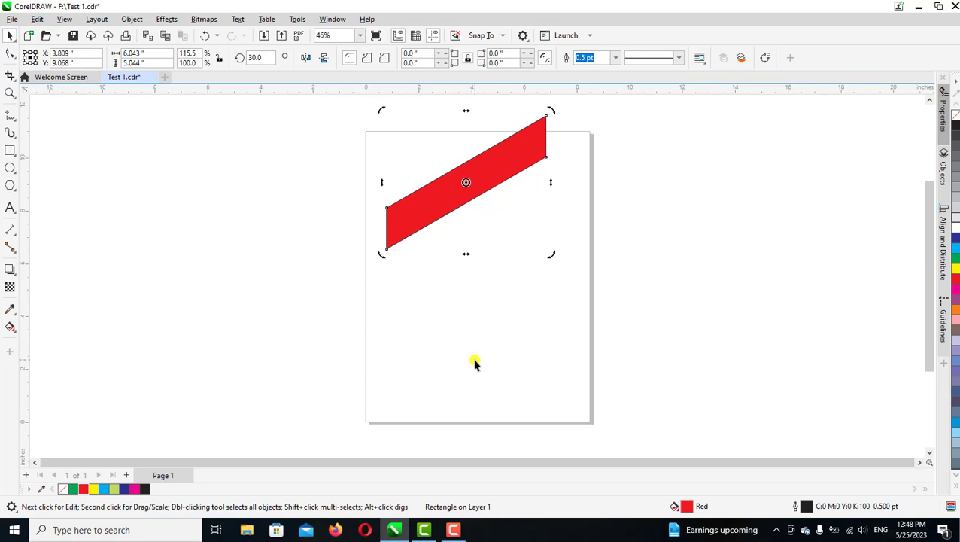
key(ctrl+z)
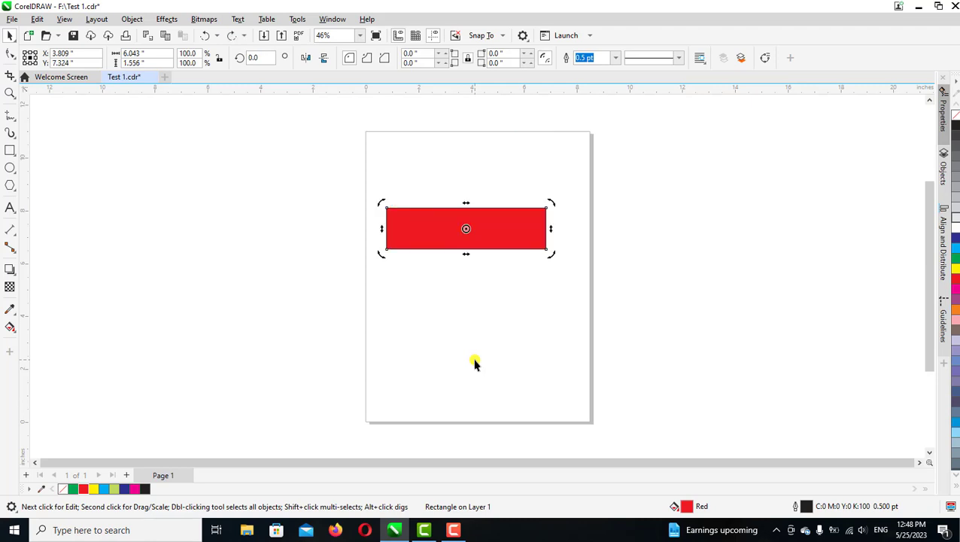
click(491, 356)
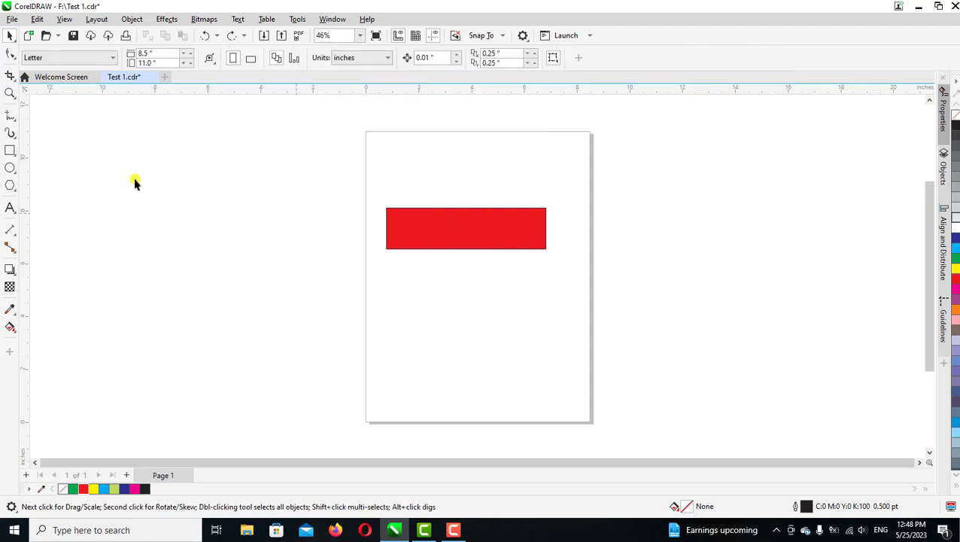
Draw an ellipse about 3.35 × 3.5 inches in the lower right part of the page, below the rectangle.
click(8, 168)
drag(488, 288, 566, 375)
click(10, 37)
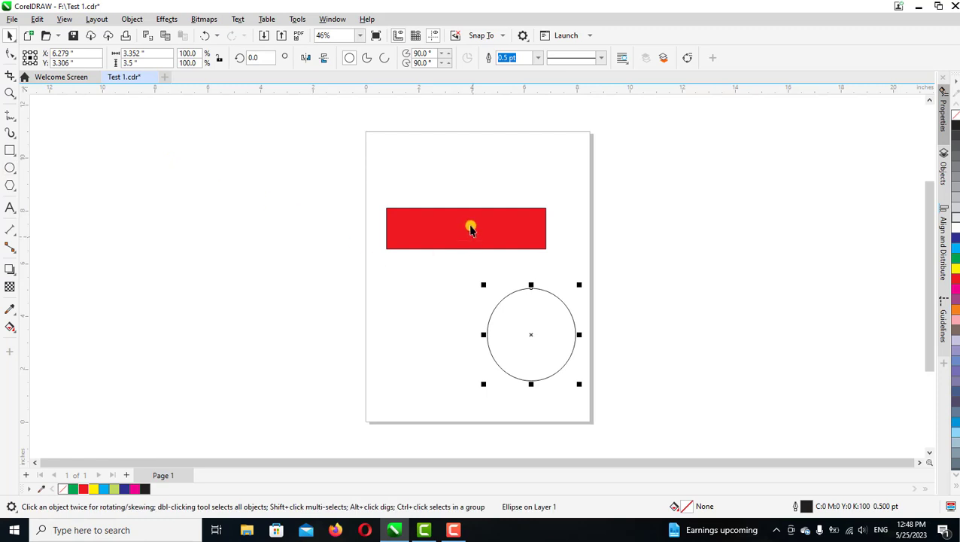
Move the red rectangle off the page to its right and the ellipse to about X 4.09, Y 6.81 inches.
drag(471, 229, 701, 138)
drag(574, 360, 516, 267)
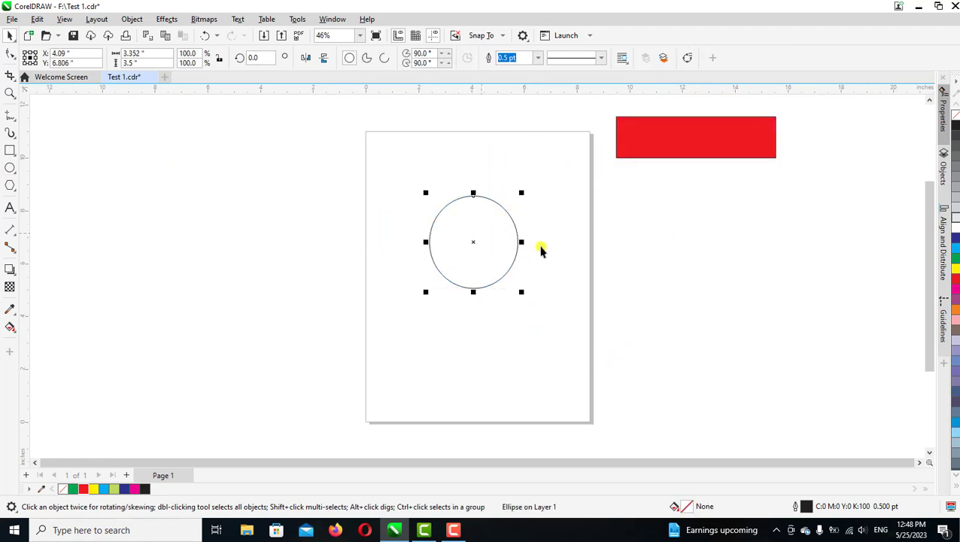
Fill the ellipse green and enlarge it proportionally to about 134%, centred at about X 3.86, Y 6.21 inches.
click(73, 489)
click(461, 415)
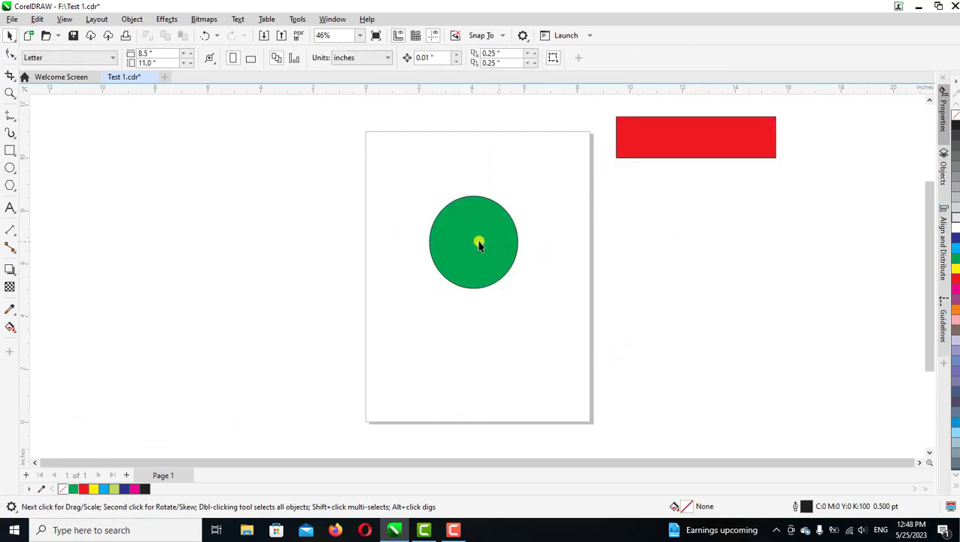
click(479, 244)
drag(520, 292, 553, 336)
drag(495, 240, 474, 236)
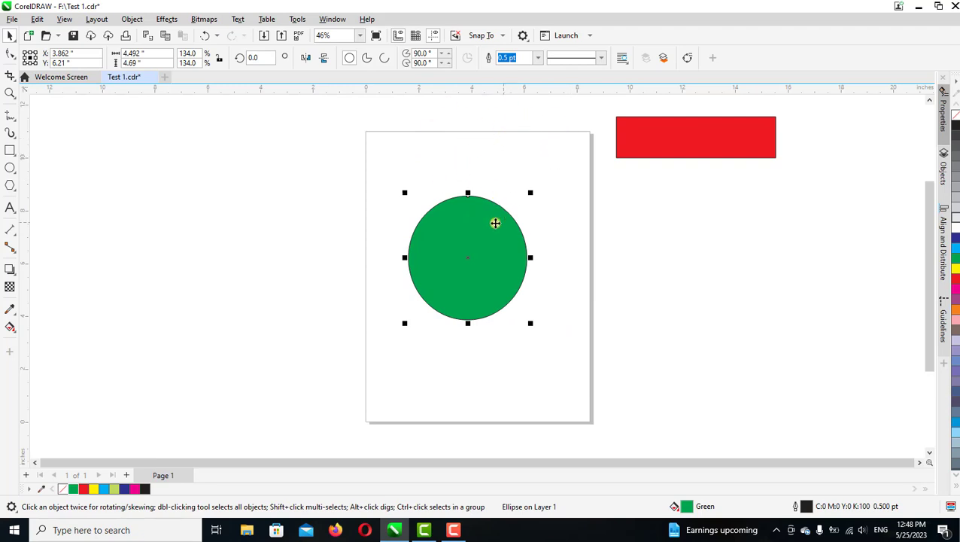
Try skewing the green ellipse vertically from its right side and horizontally from its top edge, and deselect it.
click(481, 224)
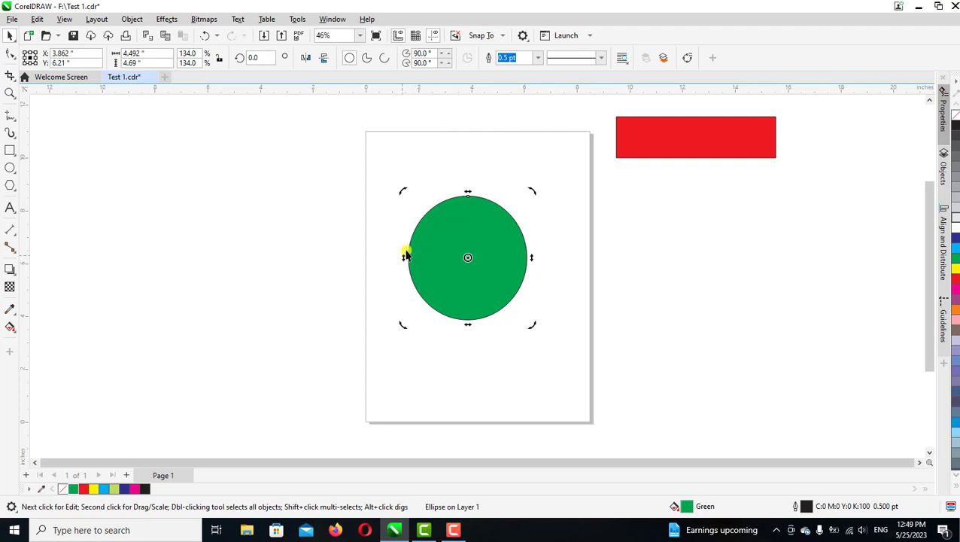
mouse_move(531, 257)
mouse_down()
mouse_move(529, 178)
mouse_move(523, 384)
mouse_move(531, 146)
mouse_move(533, 326)
mouse_move(531, 259)
mouse_up()
mouse_move(465, 190)
mouse_down()
mouse_move(564, 199)
mouse_move(313, 205)
mouse_move(625, 209)
mouse_move(374, 204)
mouse_move(477, 192)
mouse_move(466, 192)
mouse_up()
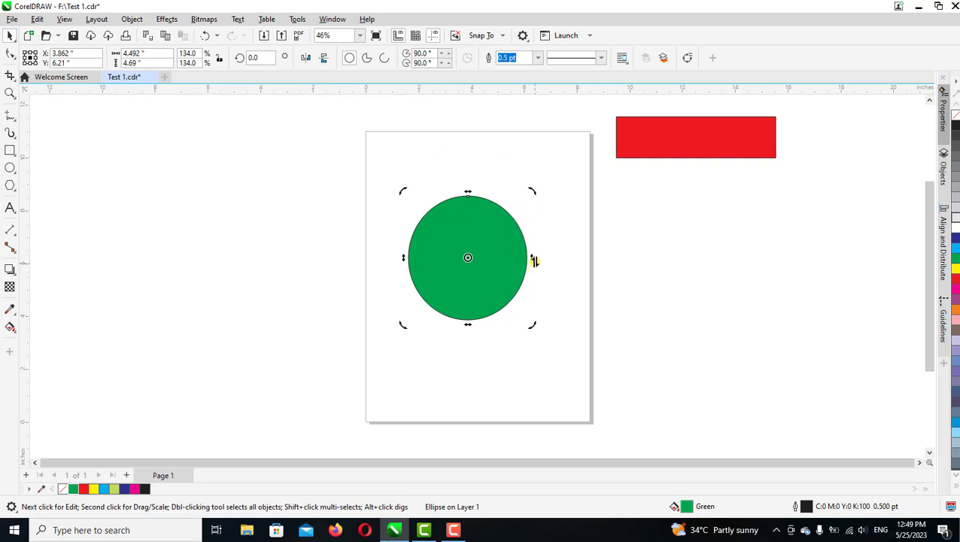
mouse_move(533, 258)
mouse_down()
mouse_move(530, 160)
mouse_move(552, 337)
mouse_move(549, 370)
mouse_move(549, 259)
mouse_move(546, 318)
mouse_move(512, 418)
mouse_move(534, 259)
mouse_up()
click(521, 155)
Move the green ellipse to the page's lower right corner and the red rectangle back onto the page at about X 4.25, Y 8.05 inches.
drag(498, 275, 567, 376)
click(623, 149)
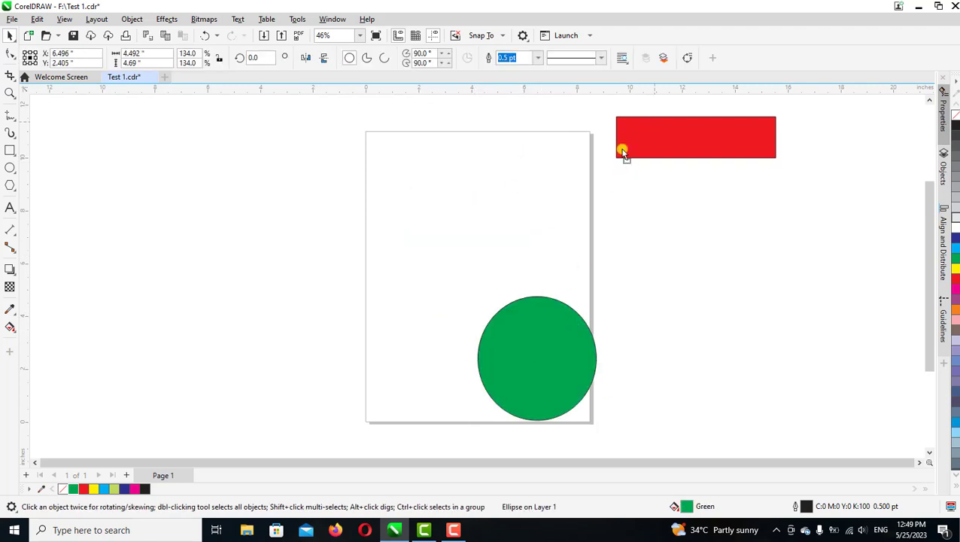
drag(623, 150, 388, 232)
click(602, 190)
drag(485, 225, 499, 217)
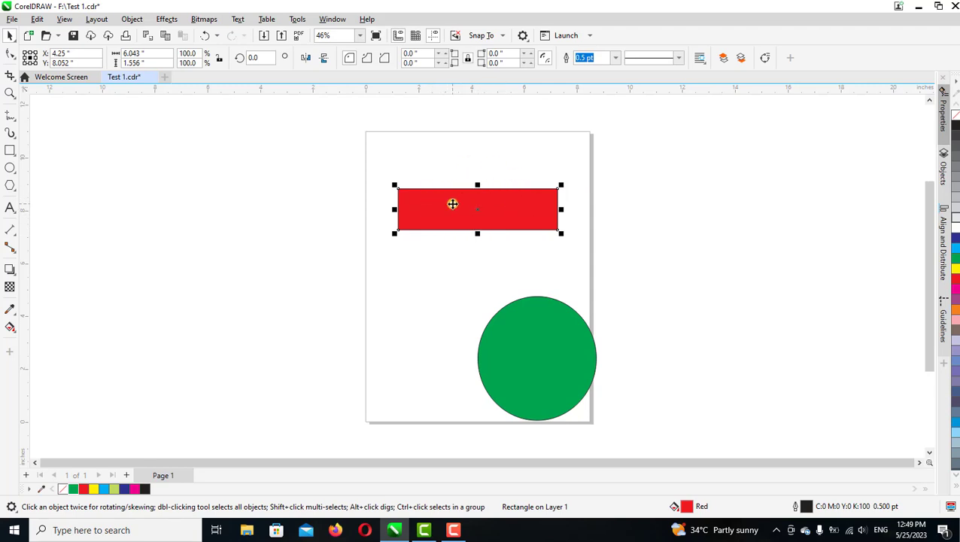
Skew the red rectangle slightly both ways, raising its right side and shifting its top edge to the right, and deselect it.
click(487, 201)
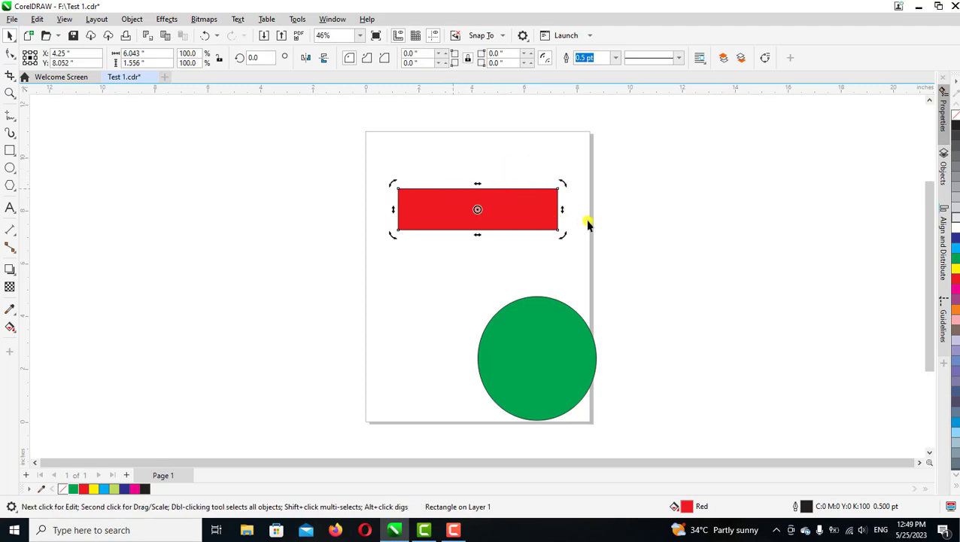
mouse_move(563, 208)
mouse_down()
mouse_move(559, 153)
mouse_move(549, 306)
mouse_move(516, 204)
mouse_move(404, 153)
mouse_move(564, 135)
mouse_move(582, 297)
mouse_move(553, 216)
mouse_move(548, 147)
mouse_move(594, 233)
mouse_move(556, 177)
mouse_move(556, 230)
mouse_move(558, 190)
mouse_move(559, 219)
mouse_move(558, 200)
mouse_up()
drag(559, 218, 557, 209)
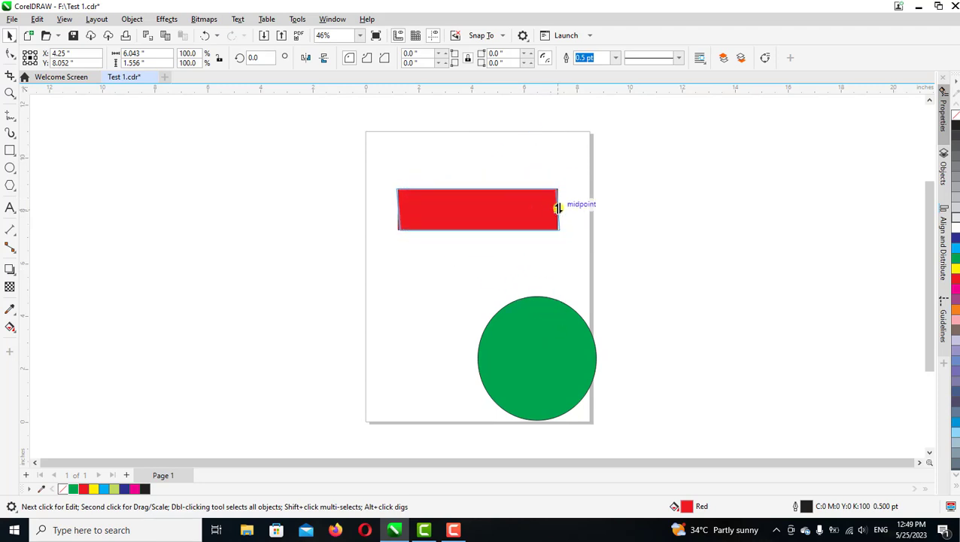
mouse_move(479, 184)
mouse_down()
mouse_move(571, 185)
mouse_move(390, 203)
mouse_move(567, 172)
mouse_move(593, 276)
mouse_move(472, 315)
mouse_move(506, 191)
mouse_move(473, 172)
mouse_move(488, 178)
mouse_up()
click(480, 139)
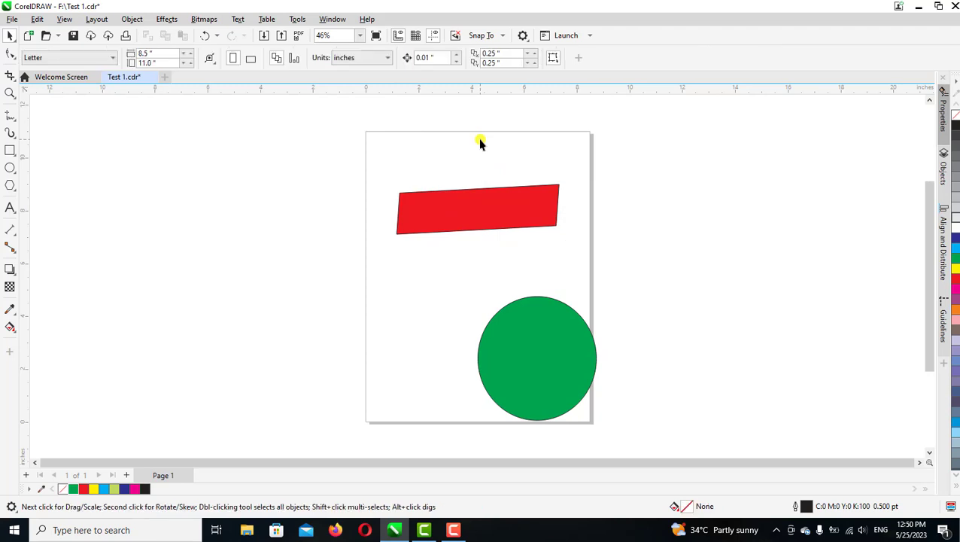